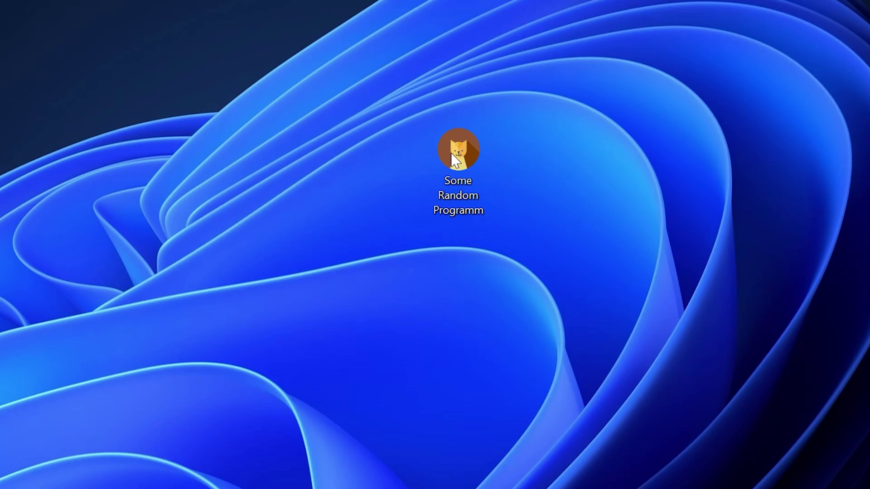
# Launch Some Random Programm from its desktop icon and see the missing iuengine.dll error.
pyautogui.doubleClick(468, 150)
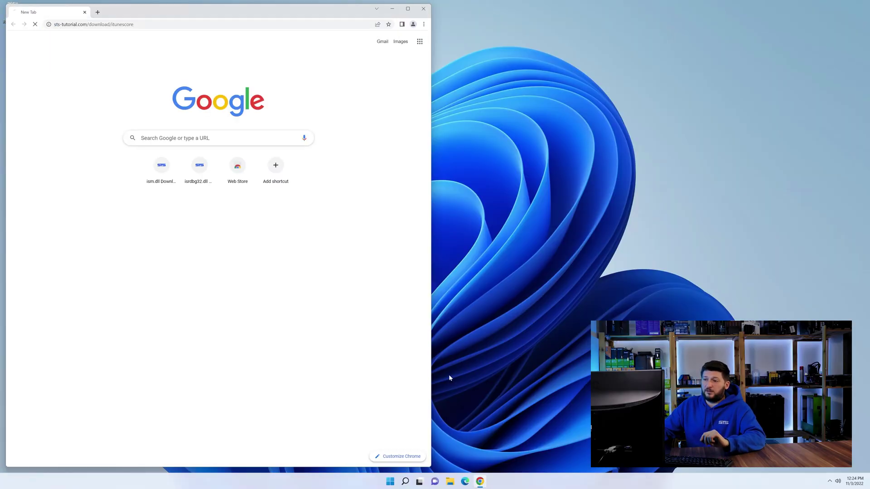
pyautogui.scroll(-1, 304, 277)
pyautogui.scroll(-3, 272, 259)
pyautogui.scroll(-4, 191, 212)
pyautogui.scroll(-5, 191, 212)
pyautogui.scroll(-5, 192, 212)
pyautogui.scroll(-4, 191, 213)
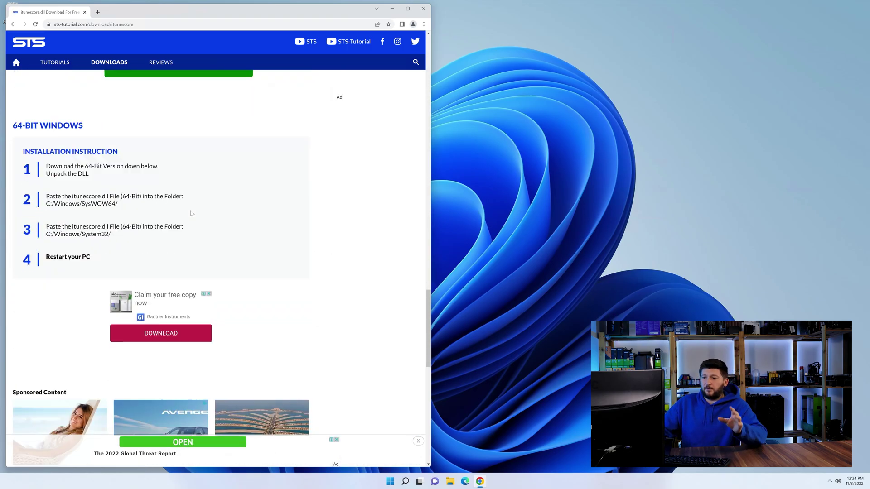
pyautogui.scroll(-4, 191, 214)
pyautogui.scroll(-2, 250, 254)
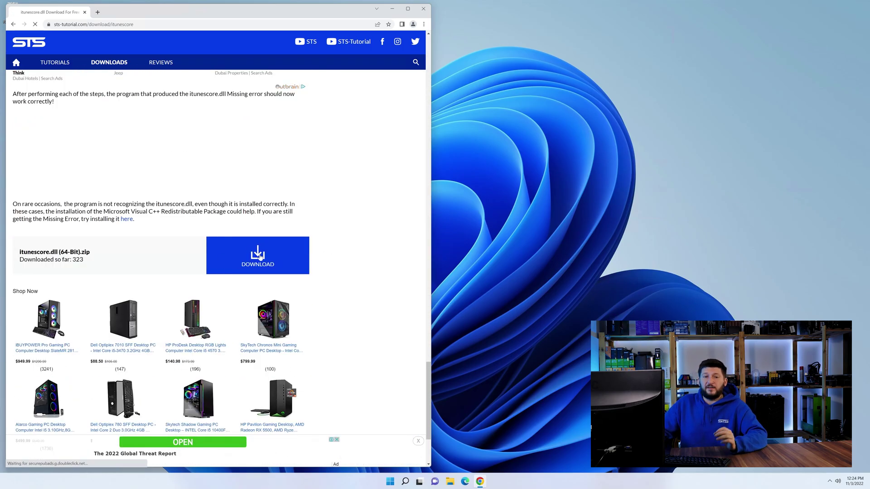
# Download the itunescore.dll (64-Bit) zip from STS-Tutorial and open it.
pyautogui.click(259, 256)
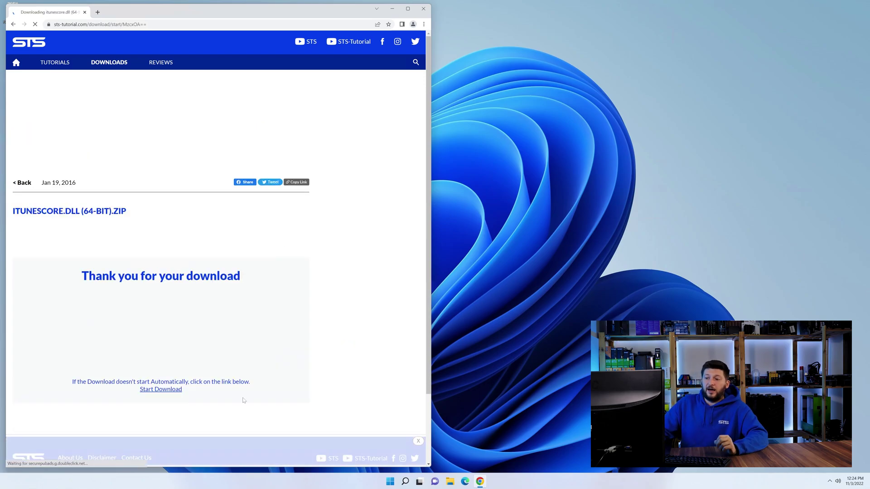
pyautogui.scroll(-2, 142, 327)
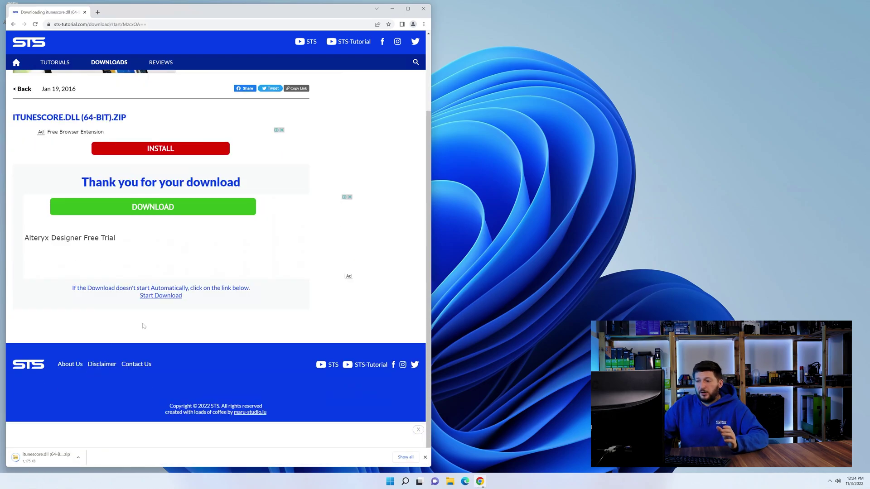
pyautogui.click(43, 459)
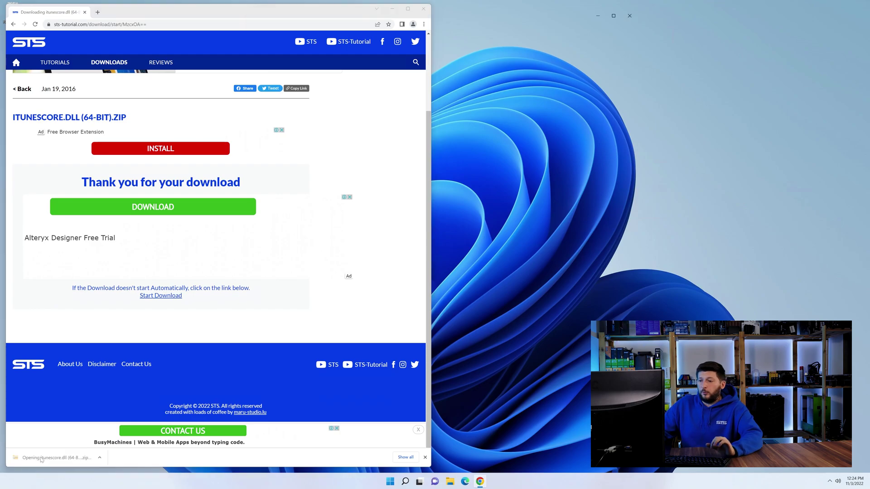
# Open a second File Explorer window at C:\Windows with System32 in view.
pyautogui.click(424, 12)
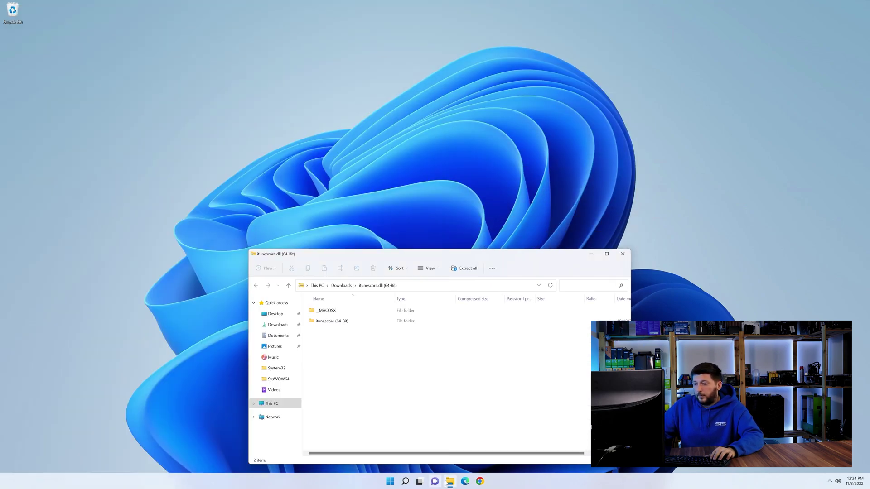
pyautogui.click(449, 481)
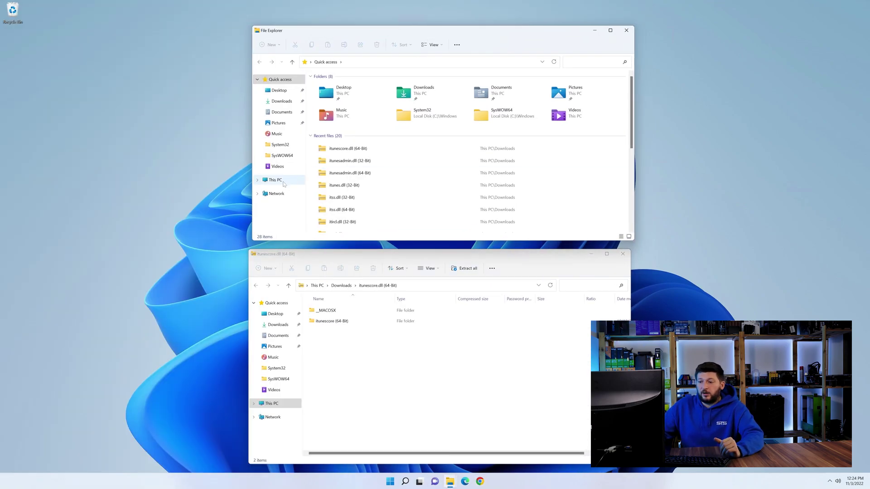
pyautogui.click(275, 180)
pyautogui.doubleClick(327, 139)
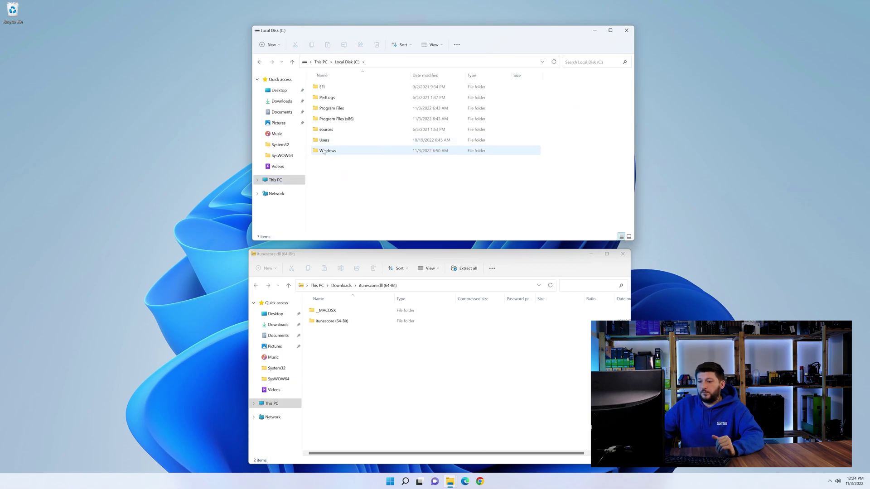
pyautogui.doubleClick(347, 152)
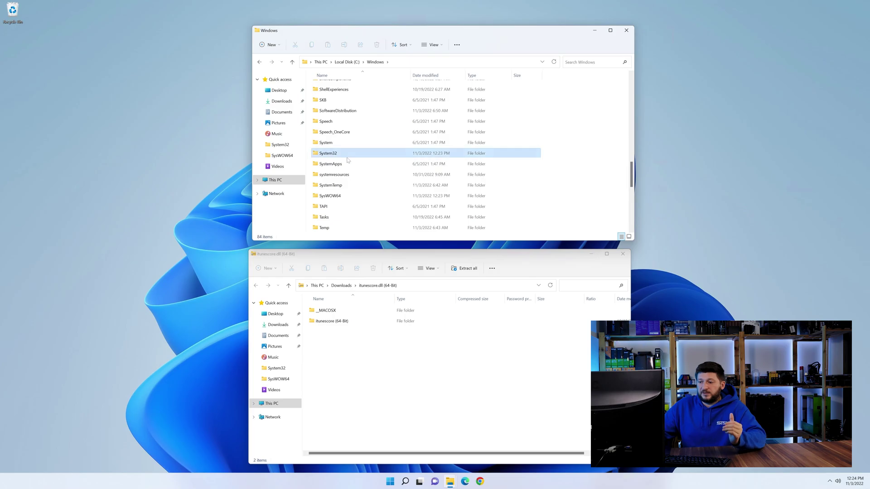
pyautogui.click(352, 196)
pyautogui.click(347, 153)
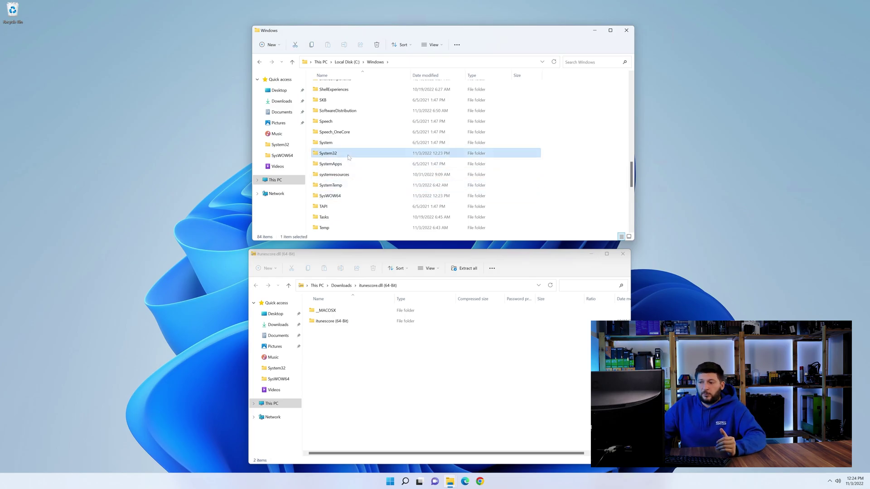
# Drag iTunesCore.dll from the zip's itunescore (64-Bit) folder into System32 and SysWOW64, then close both windows.
pyautogui.doubleClick(327, 322)
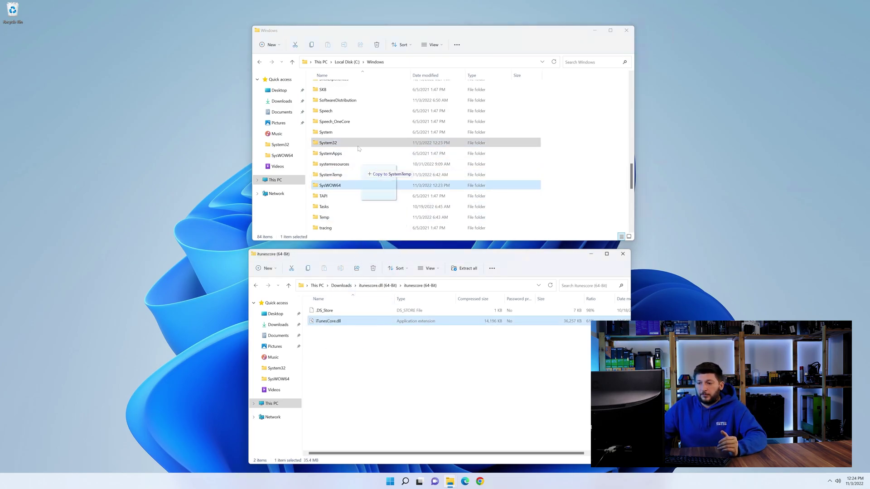
pyautogui.moveTo(324, 323); pyautogui.dragTo(331, 145)
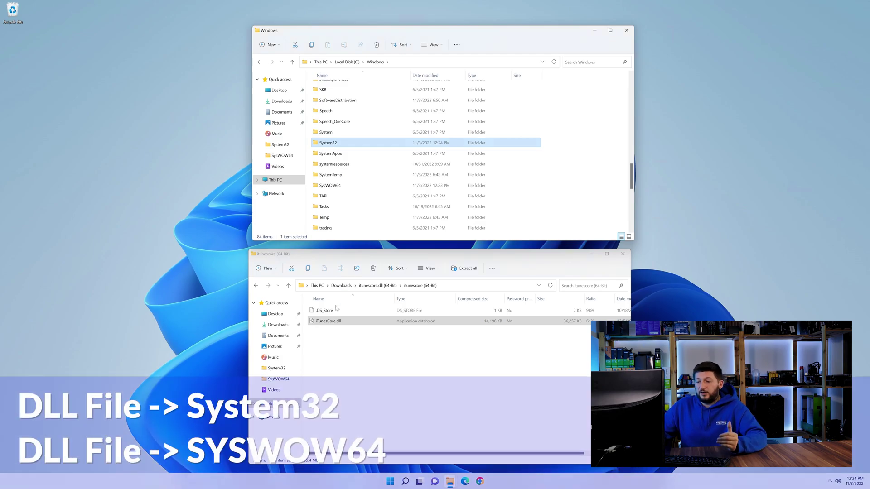
pyautogui.moveTo(327, 321); pyautogui.dragTo(336, 184)
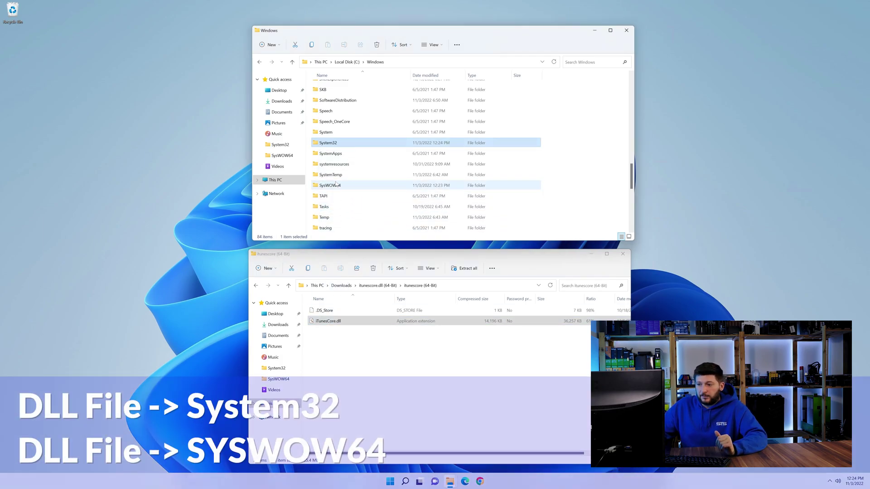
pyautogui.click(626, 31)
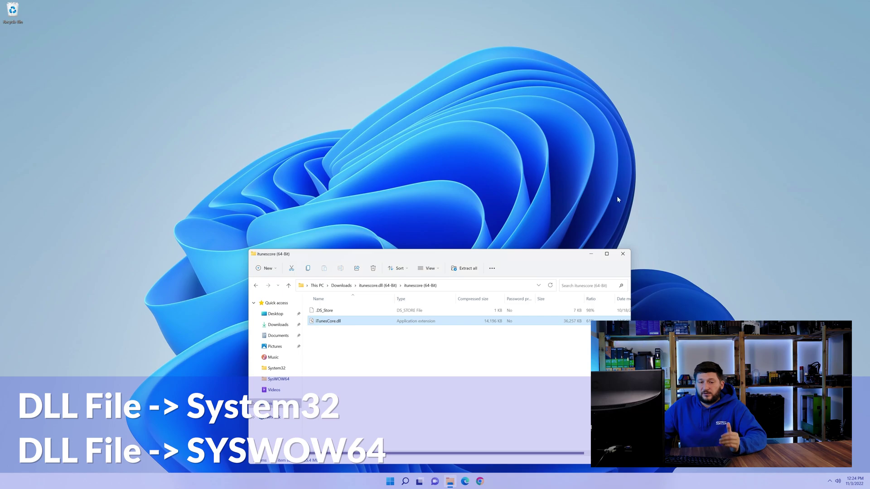
pyautogui.click(625, 255)
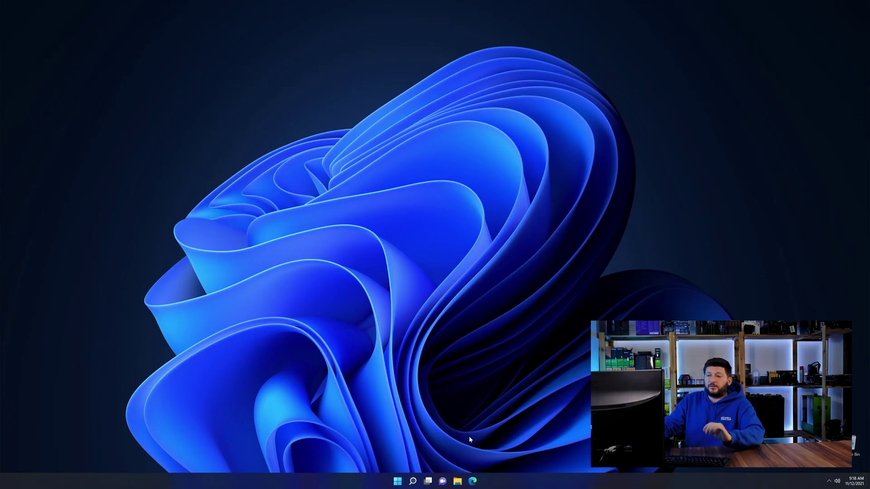
# Load the sts-tutorial.com Visual C++ Redistributable 2019 download page in Edge.
pyautogui.click(473, 482)
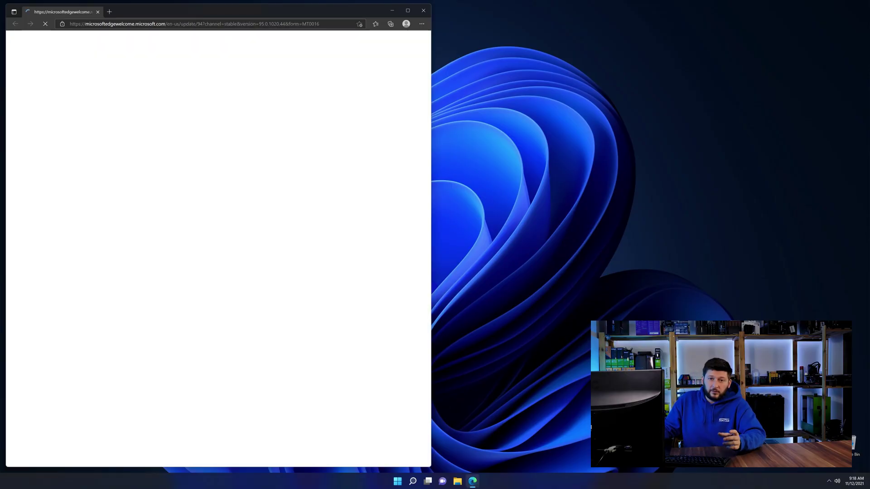
pyautogui.click(239, 24)
pyautogui.write('https://www.sts-tutorial.com/download/credistributable2019')
pyautogui.press('Return')
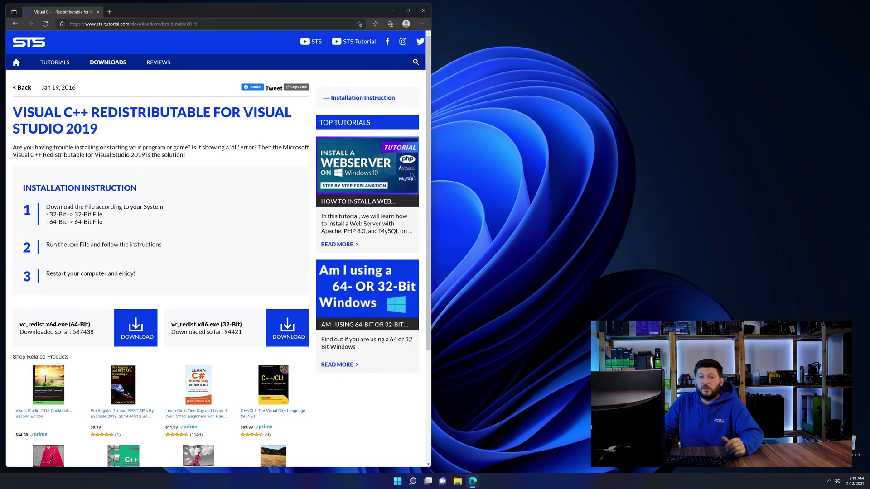
pyautogui.scroll(-3, 155, 298)
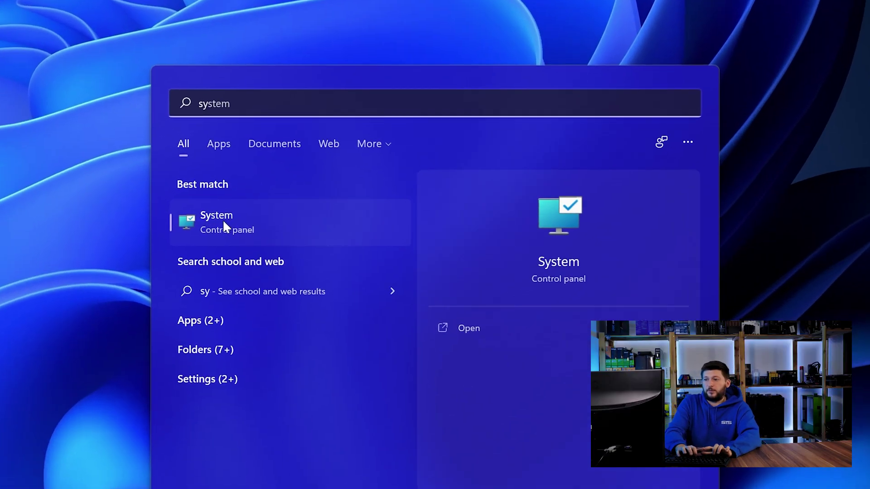
# Confirm a 64-bit system type in System > About, then start the 64-bit vc_redist download.
pyautogui.click(251, 221)
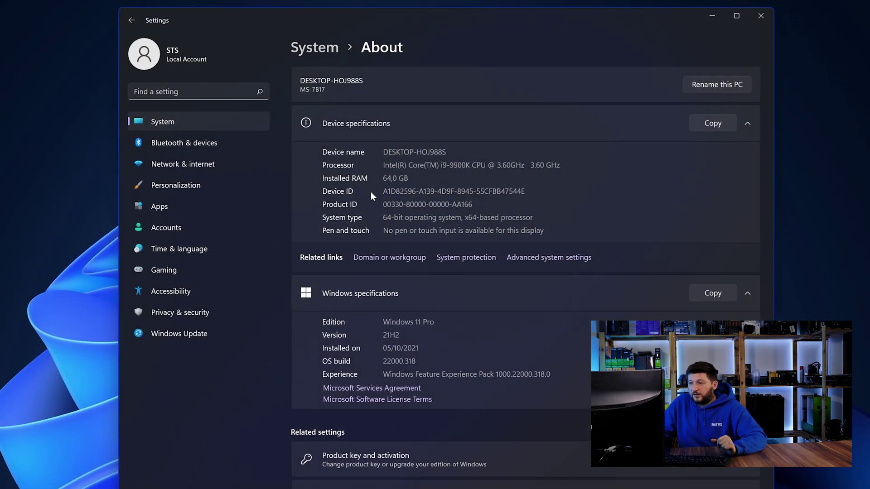
pyautogui.moveTo(383, 218); pyautogui.dragTo(394, 218)
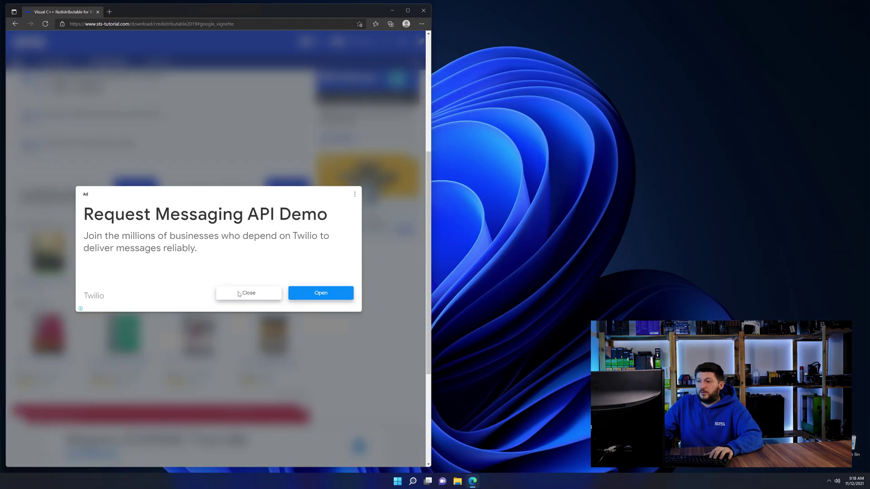
pyautogui.click(239, 294)
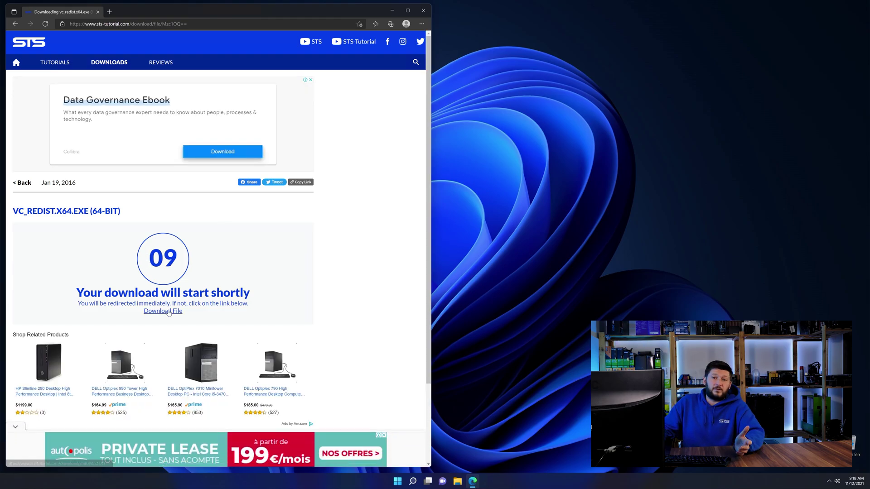
pyautogui.click(169, 312)
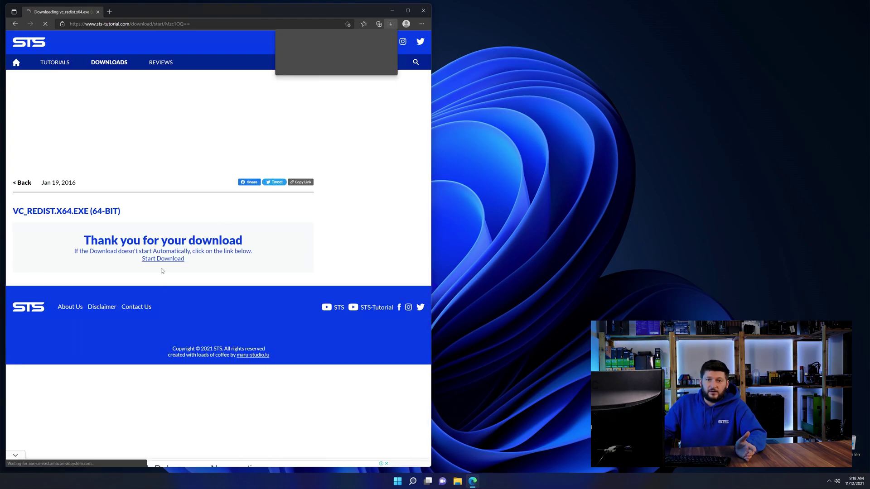
# Run vc_redist.x64.exe and install the Visual C++ 2015-2019 Redistributable (x64) with the license accepted.
pyautogui.click(303, 49)
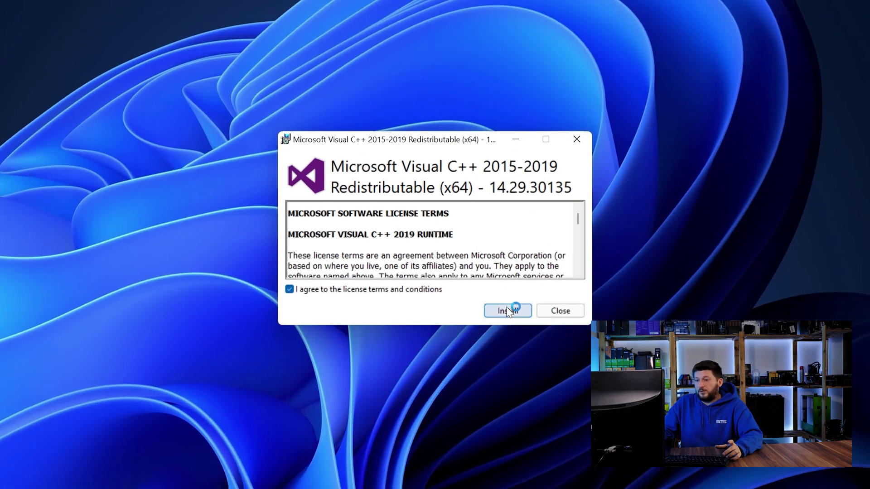
pyautogui.click(507, 310)
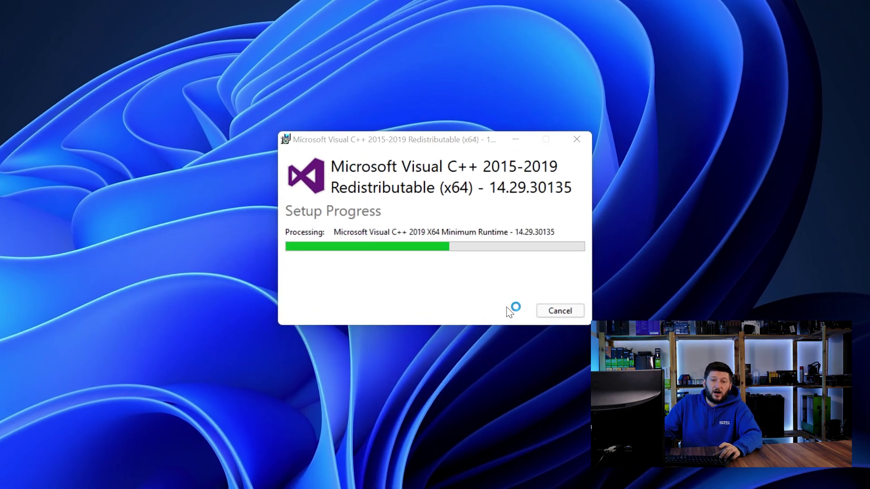